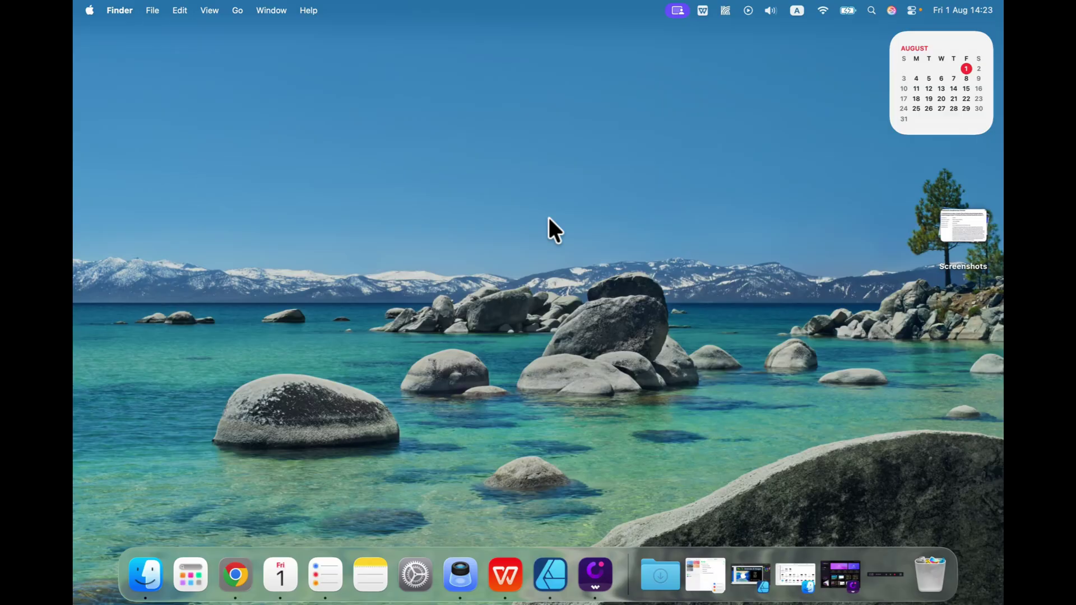
- Summon Spotlight with Cmd+Space, dismiss it, and reopen it from the menu-bar icon
key(super+space)
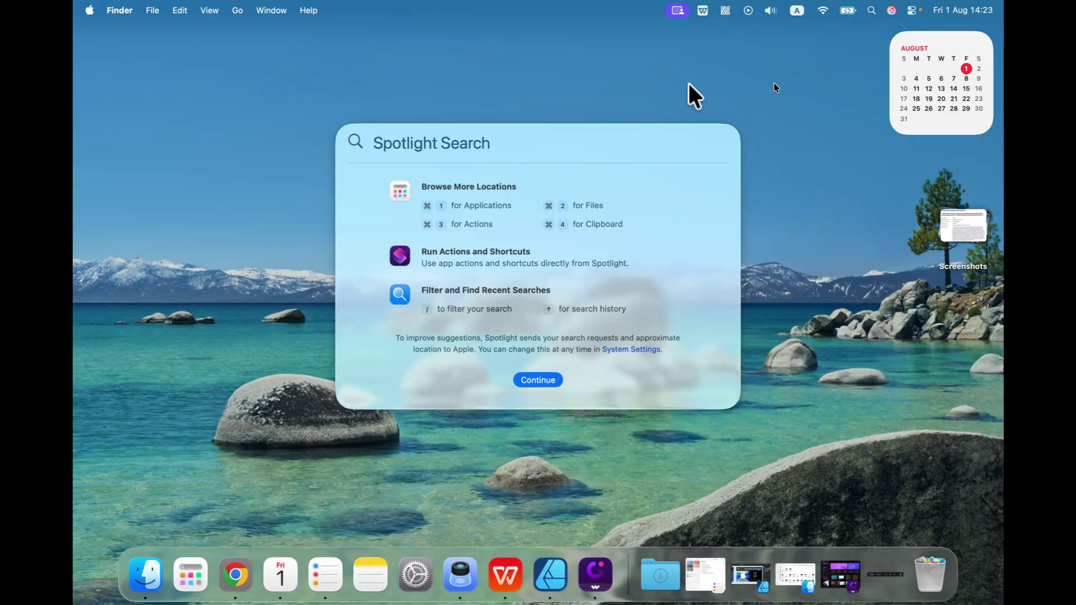
click(607, 85)
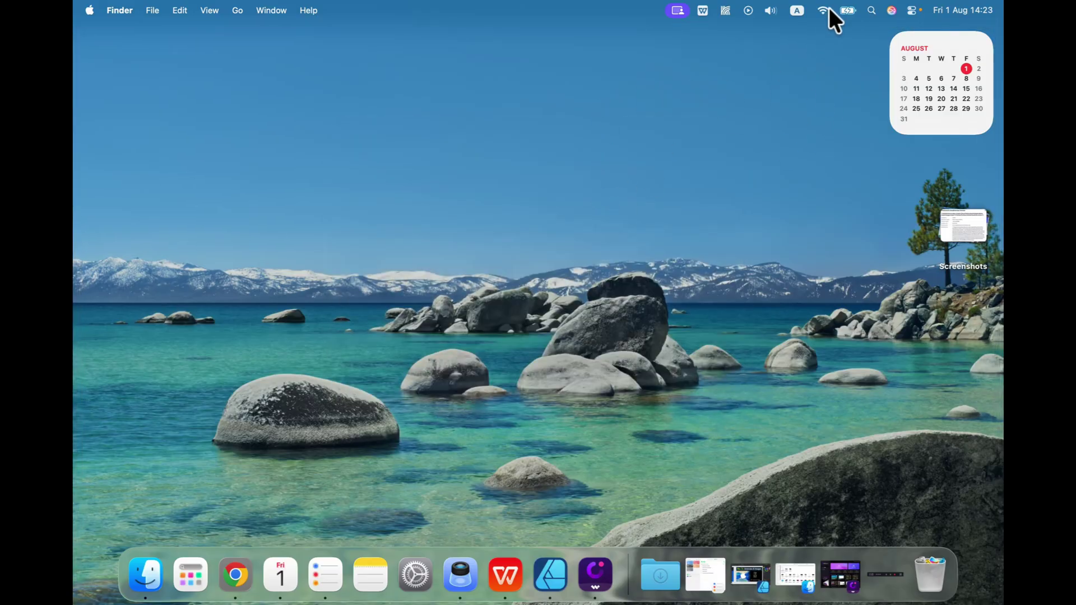
click(871, 12)
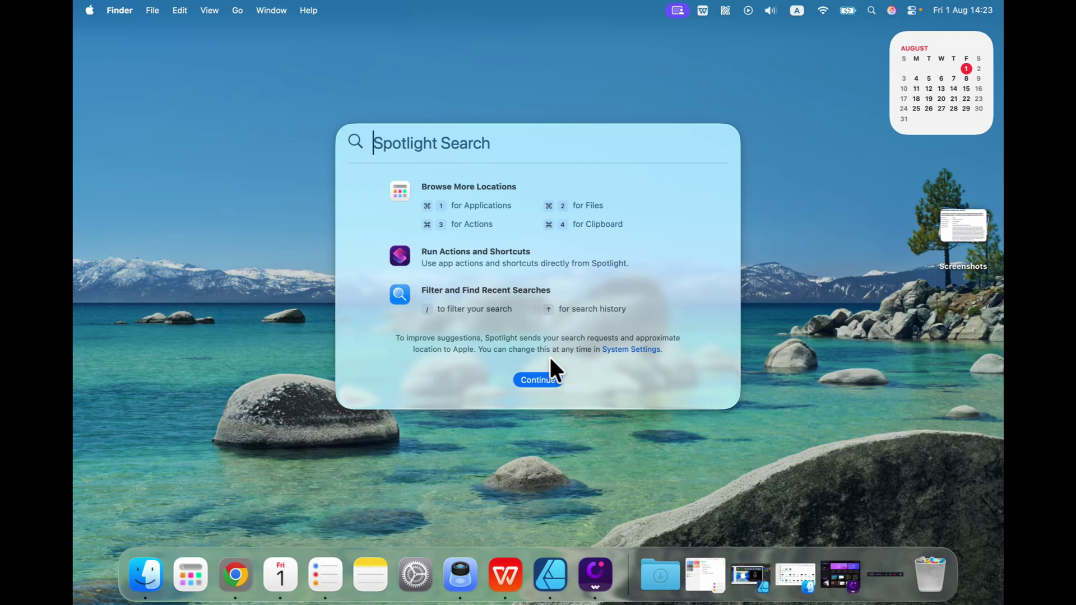
- Continue past the intro and browse the Applications view
click(543, 379)
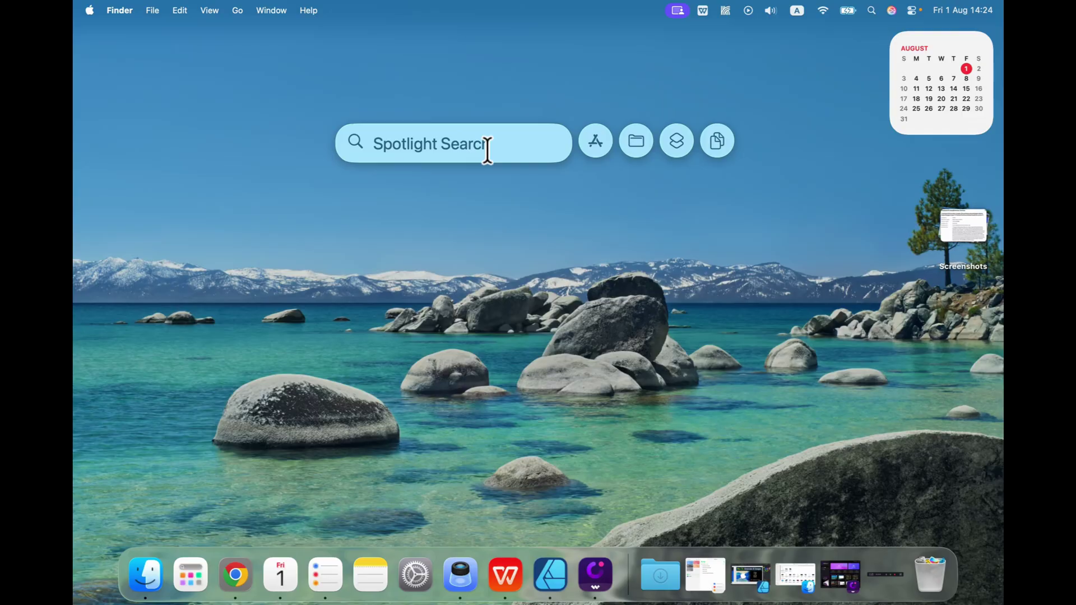
click(595, 140)
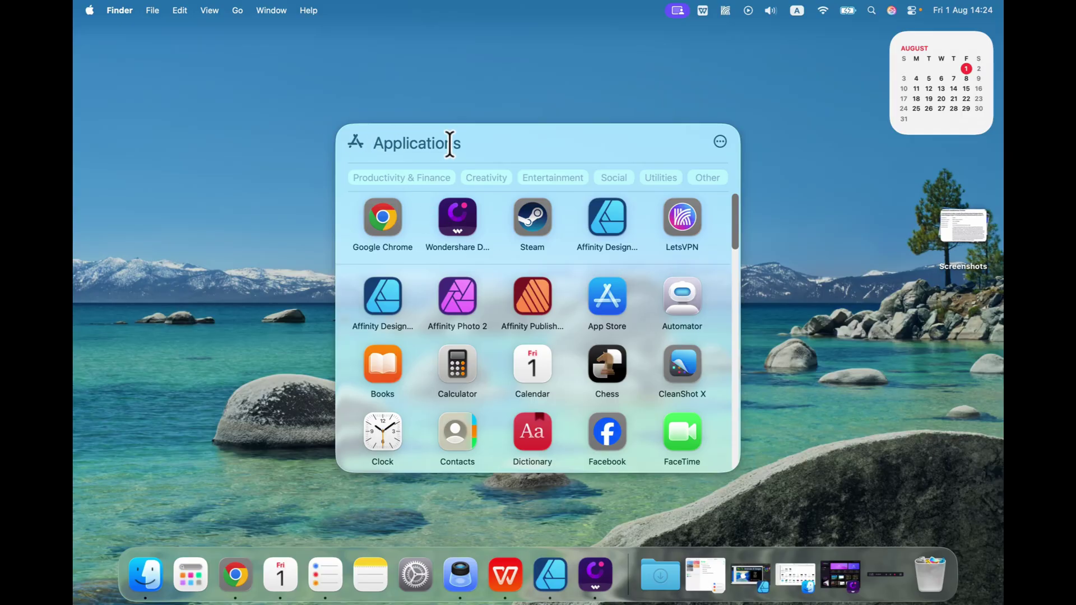
key(Escape)
- Browse the Files view with recent files, filter to PDF documents, then clear the filter and leave
click(641, 144)
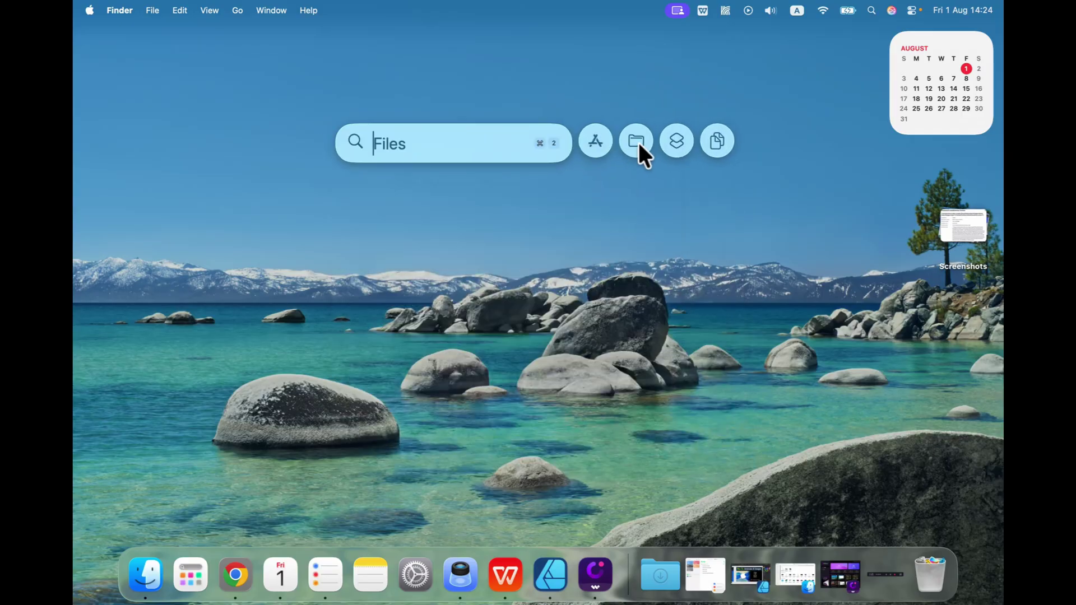
click(639, 142)
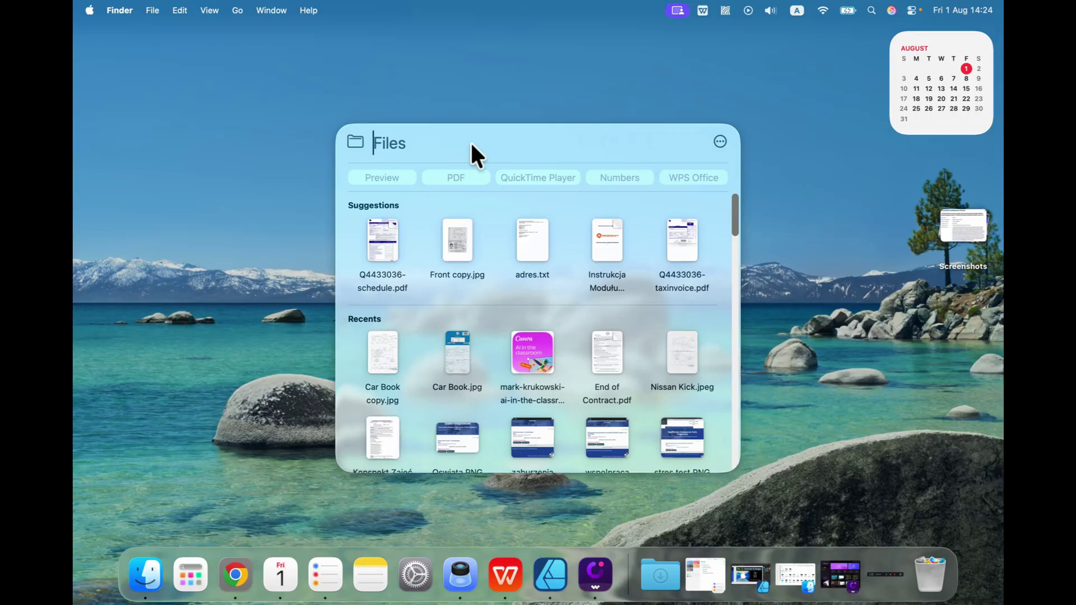
click(456, 178)
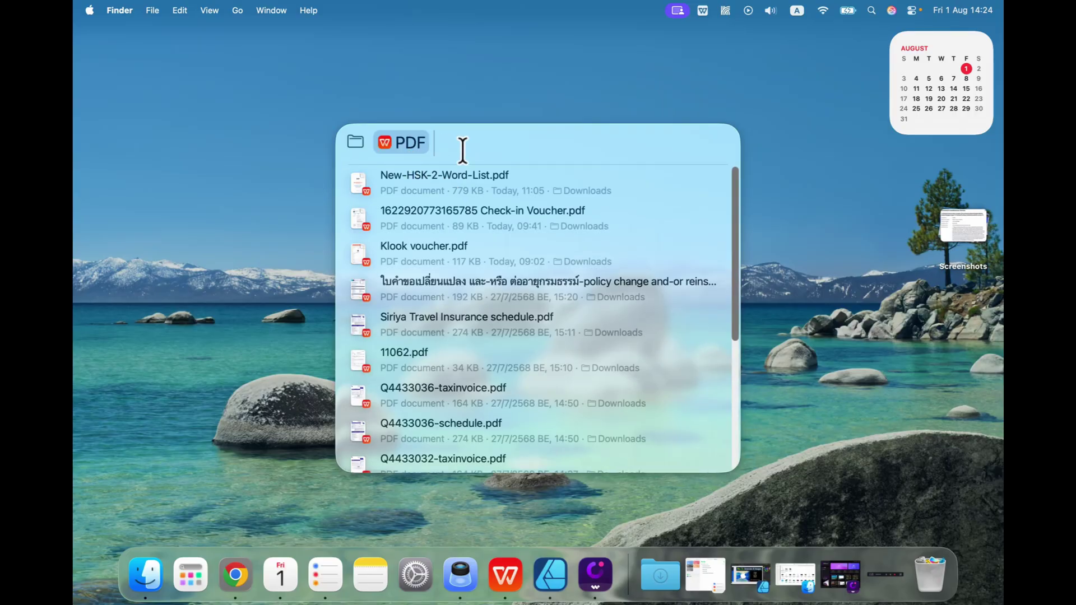
key(BackSpace)
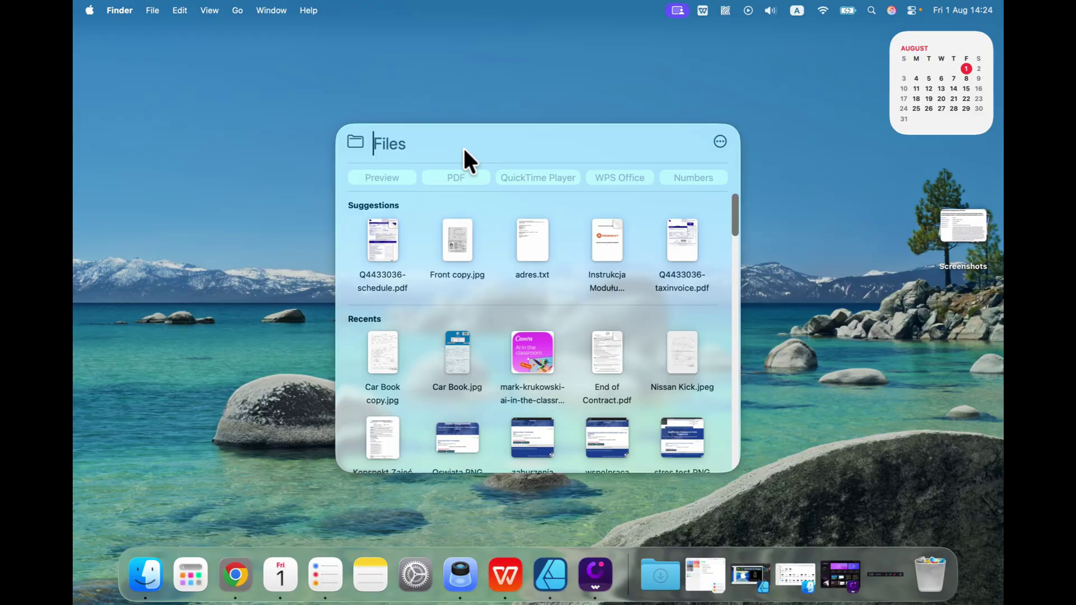
key(BackSpace)
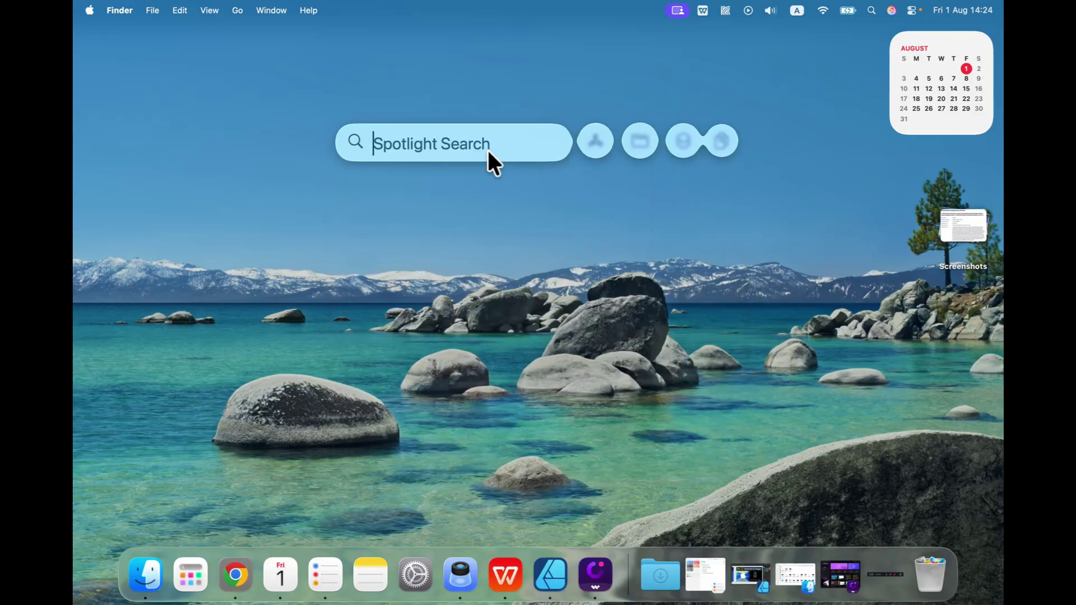
click(671, 143)
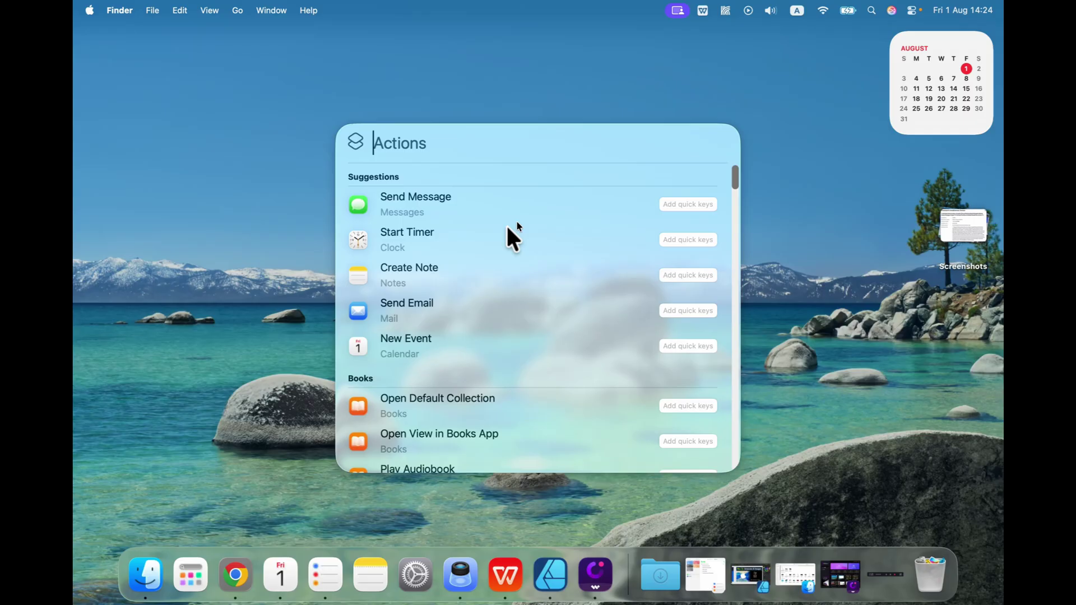
click(429, 262)
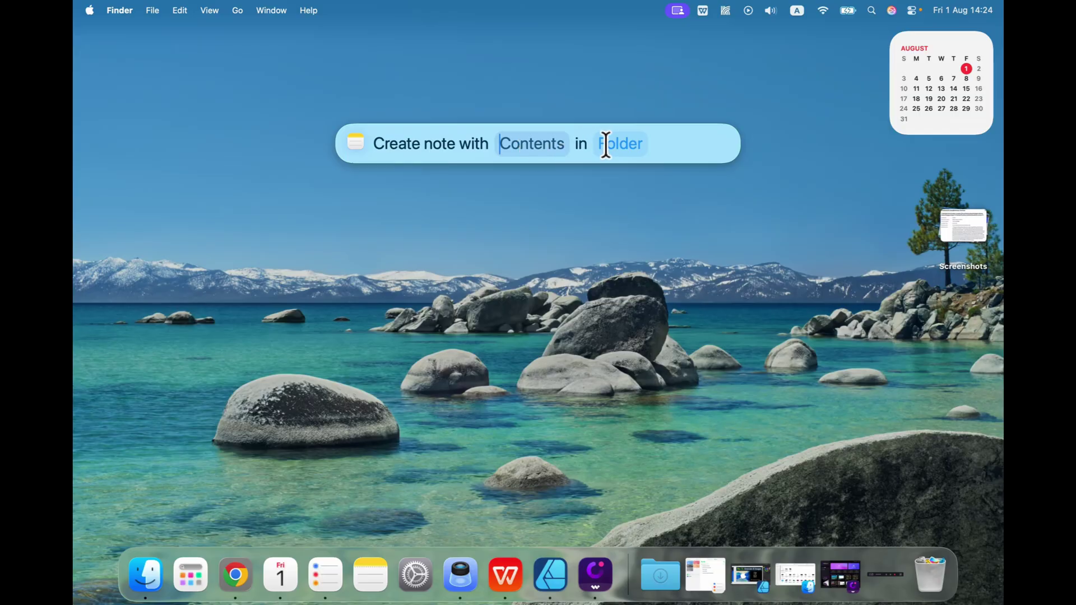
key(Escape)
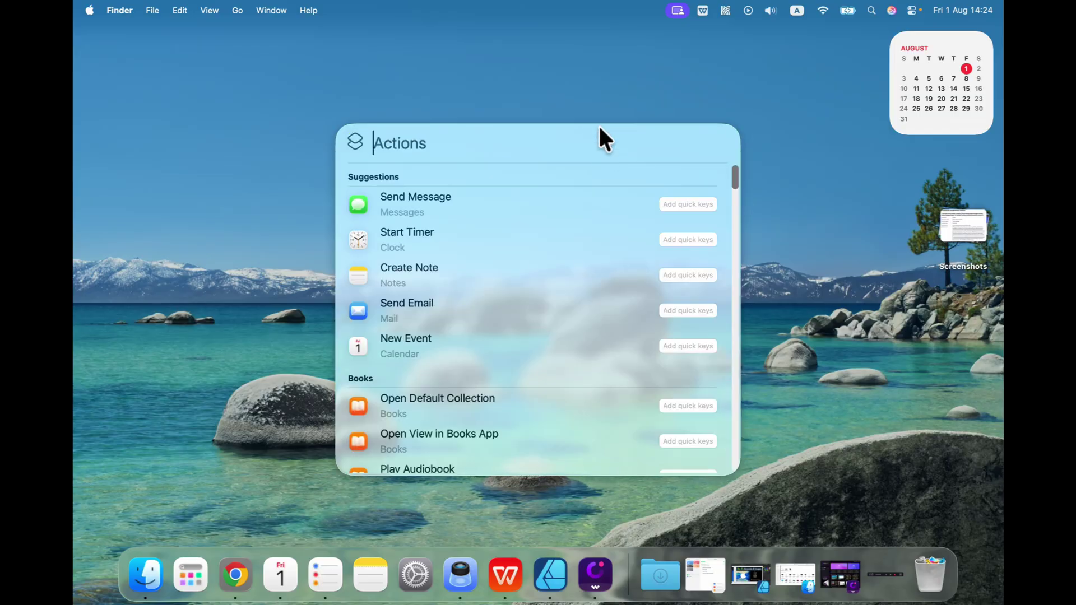
key(Escape)
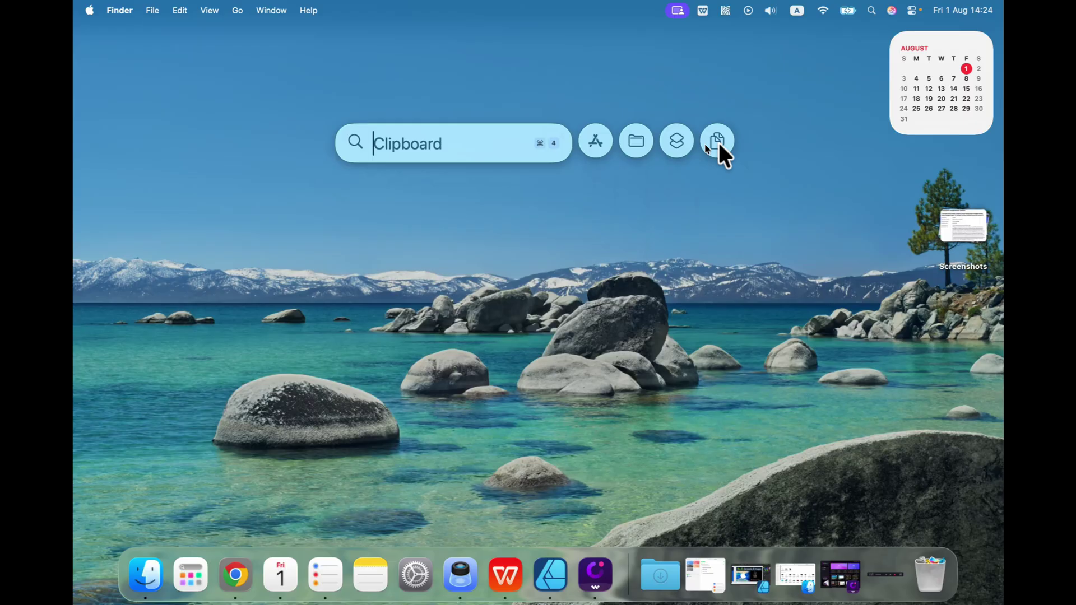
- Enable clipboard history search in the Clipboard view, then return to the compact search bar
click(721, 143)
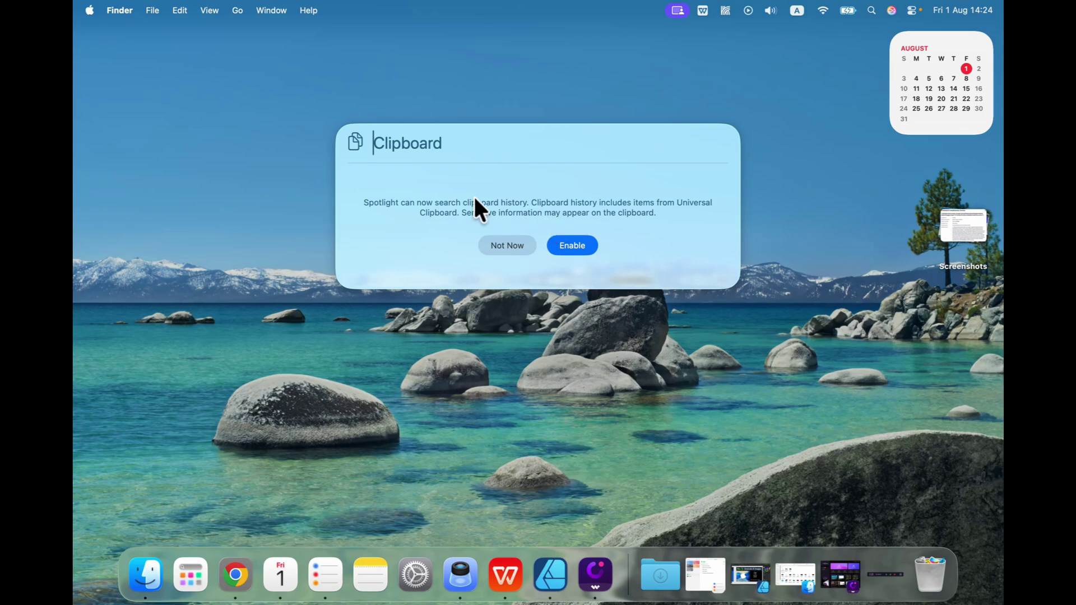
click(572, 243)
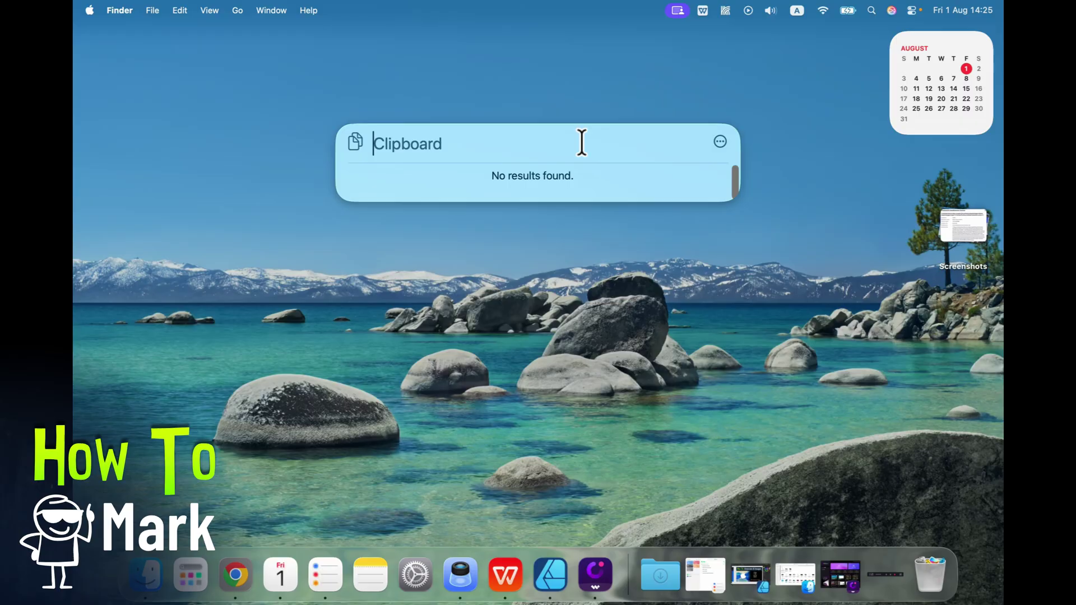
key(Escape)
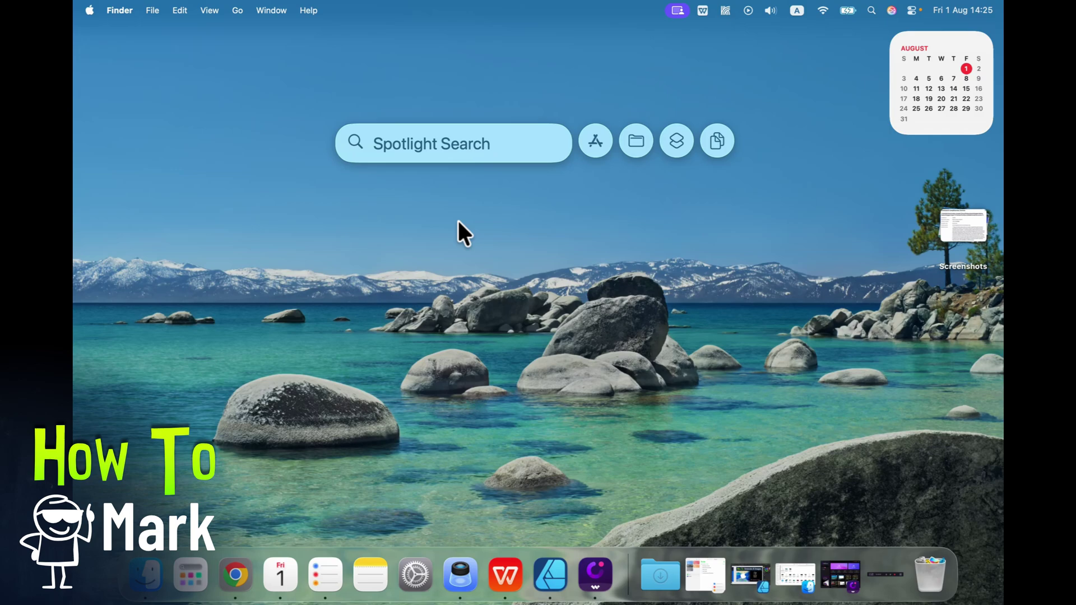
text(add even)
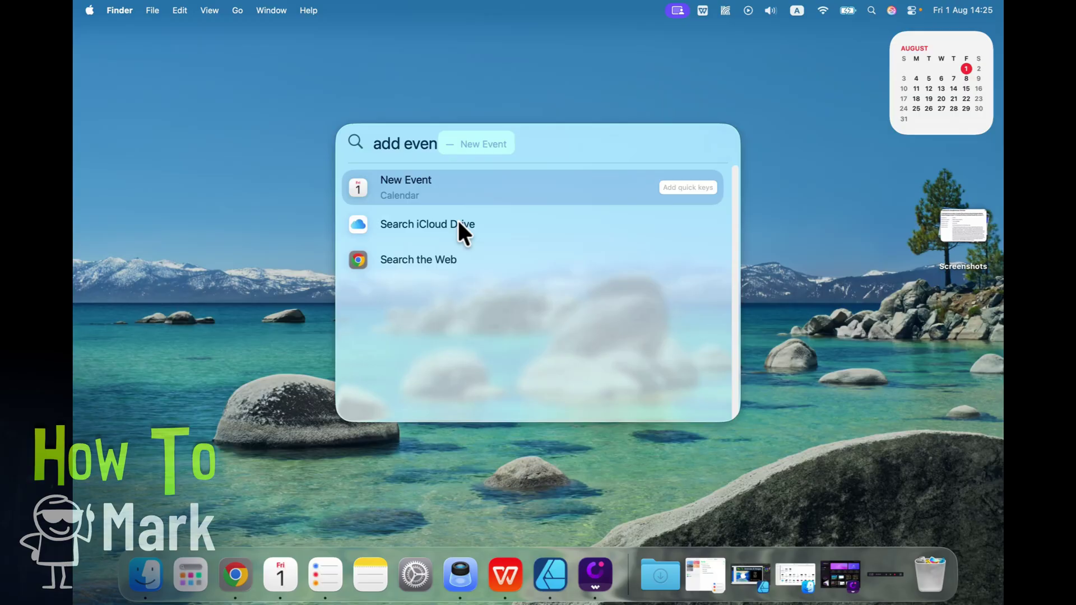
text(t)
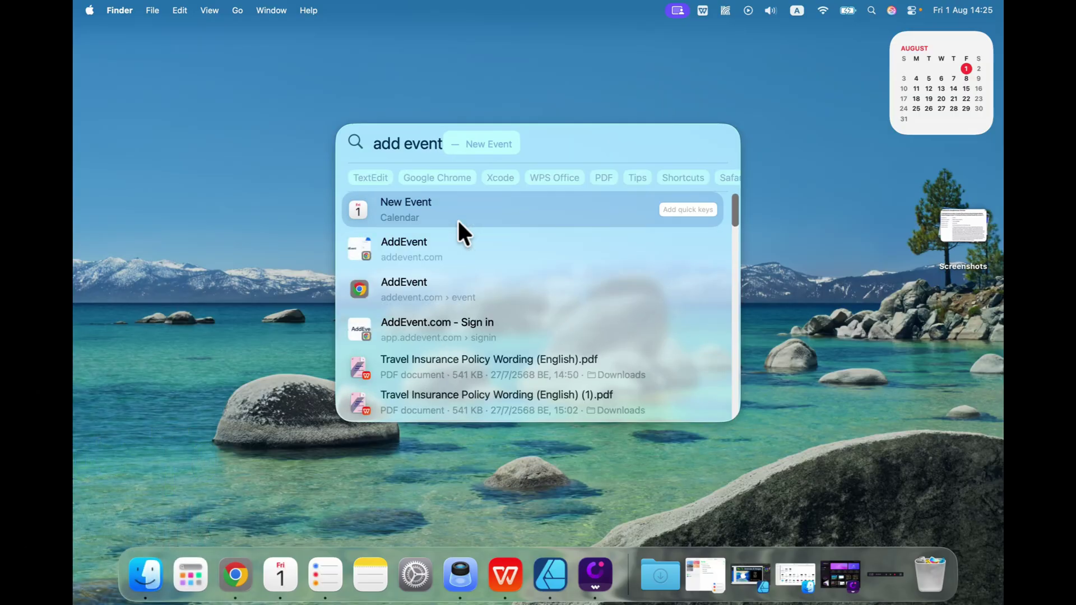
- Use the New Event action to create 'test' from August 8 to August 10
click(448, 213)
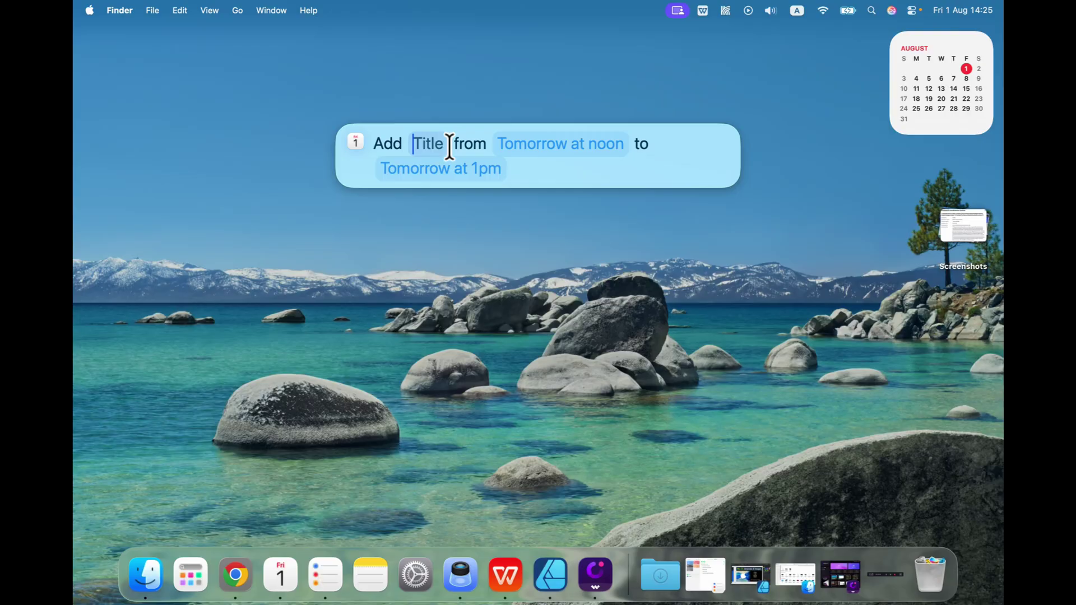
text(tes)
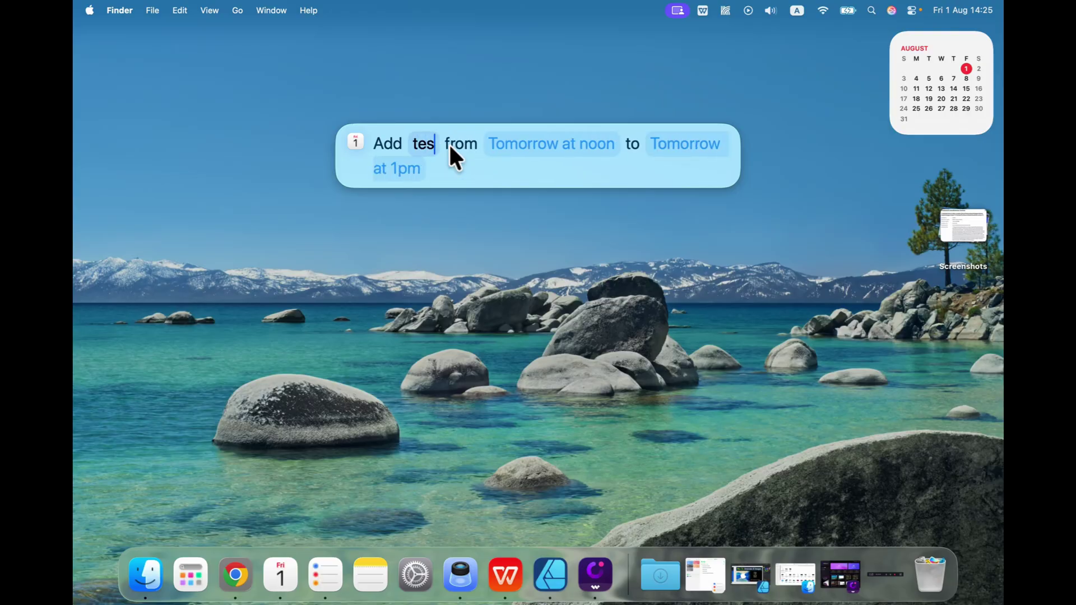
text(t)
key(Tab)
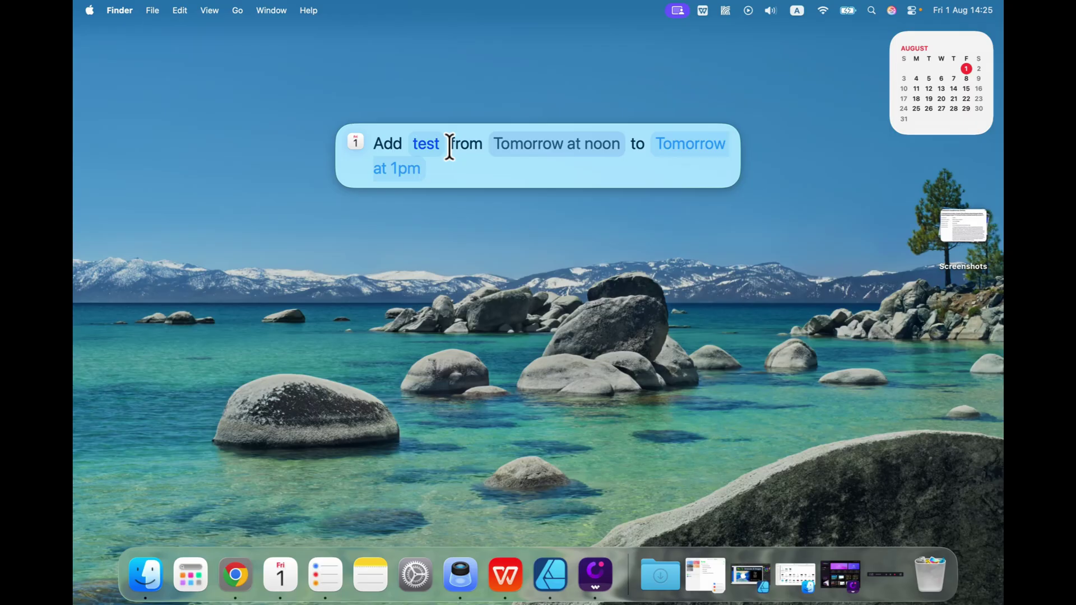
text(august 8)
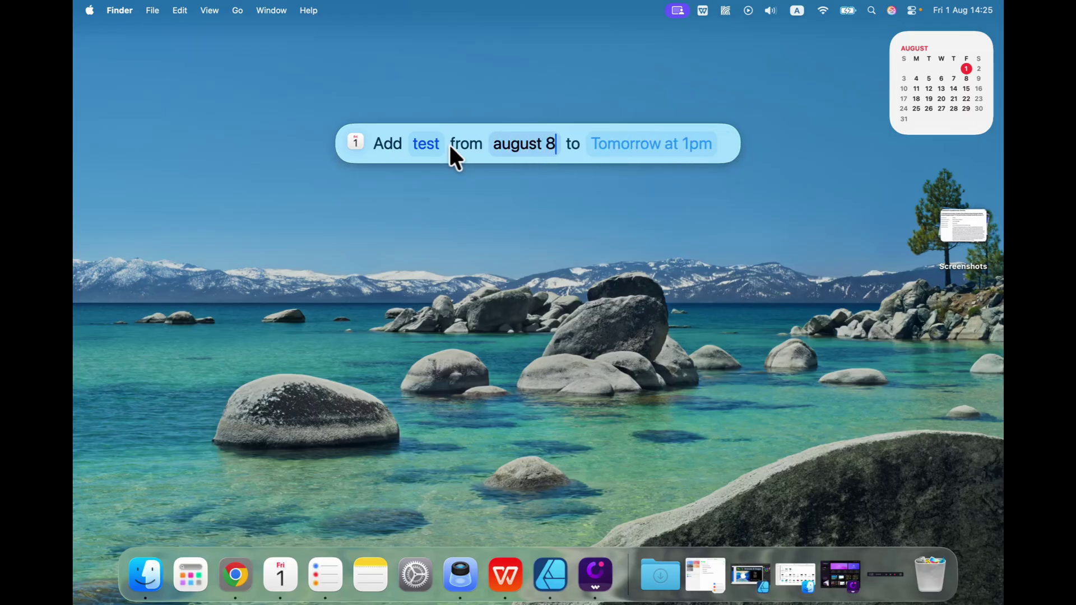
key(Tab)
text(august 10)
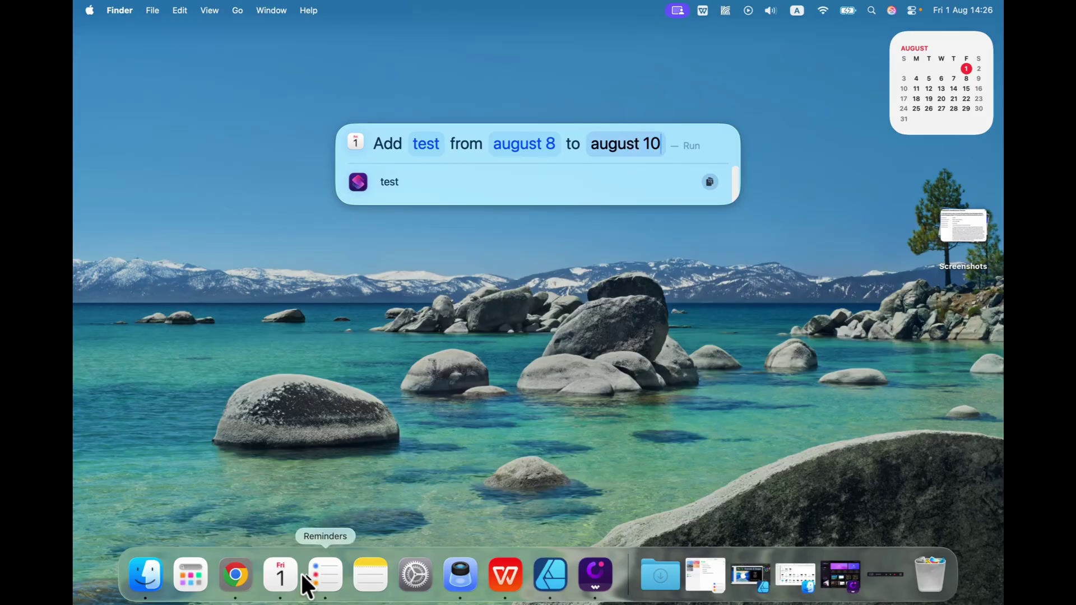
- Check the test event in Calendar's month view, then close the window
click(286, 579)
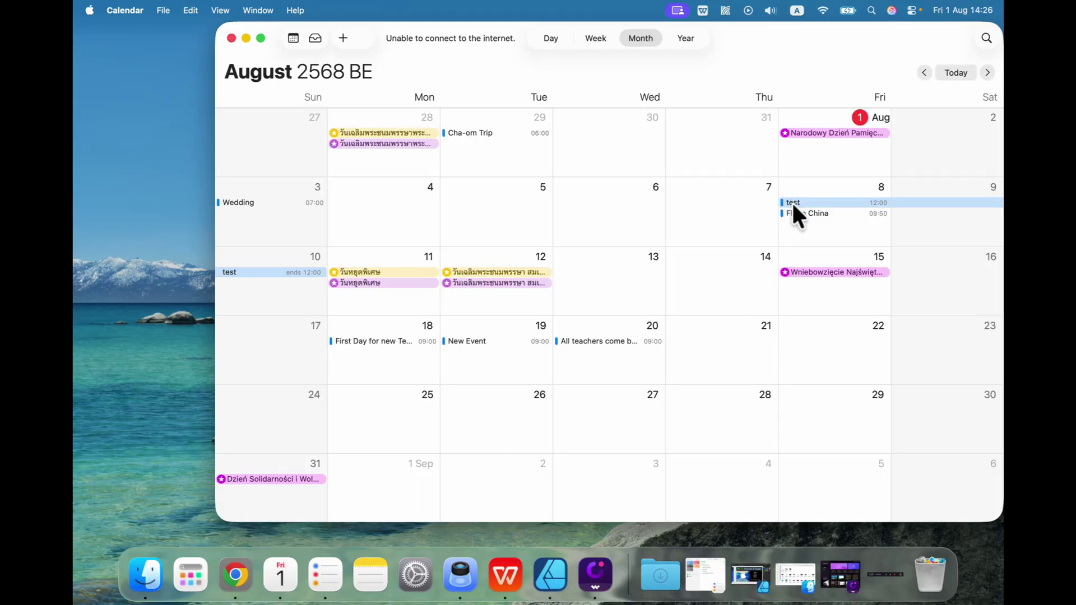
key(super+w)
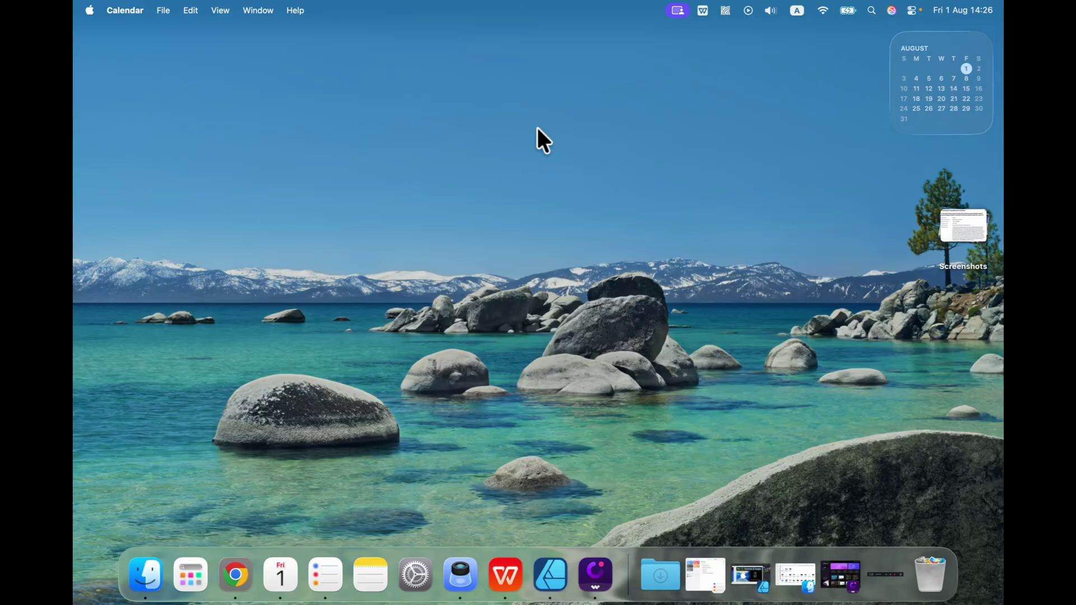
- Clear the leftover event command and bring Spotlight back to an empty search field
click(871, 8)
text(Add test from august 8 to august 10)
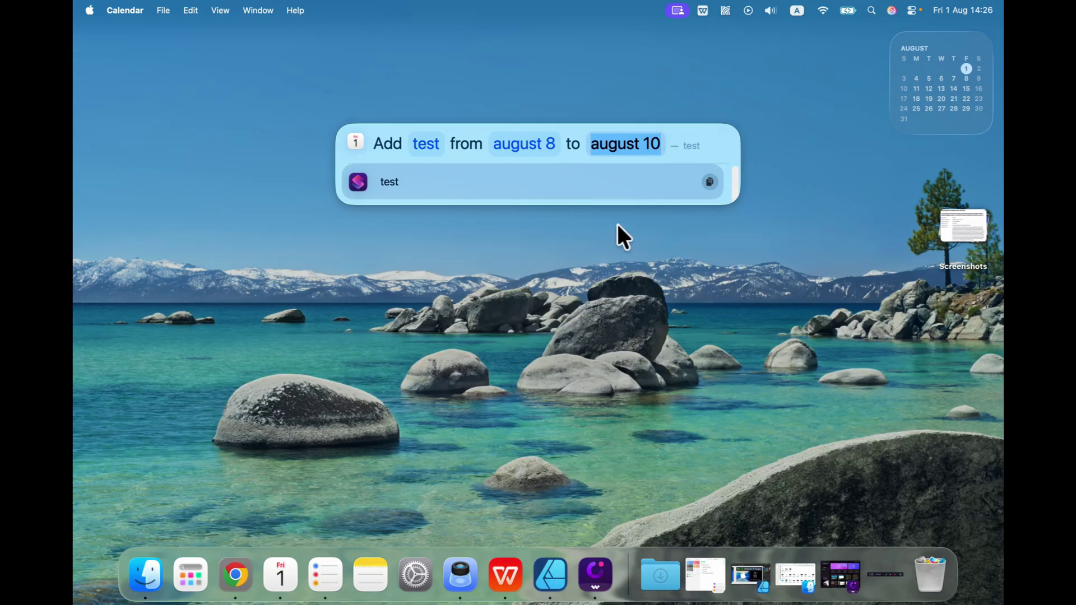
key(Return)
click(651, 313)
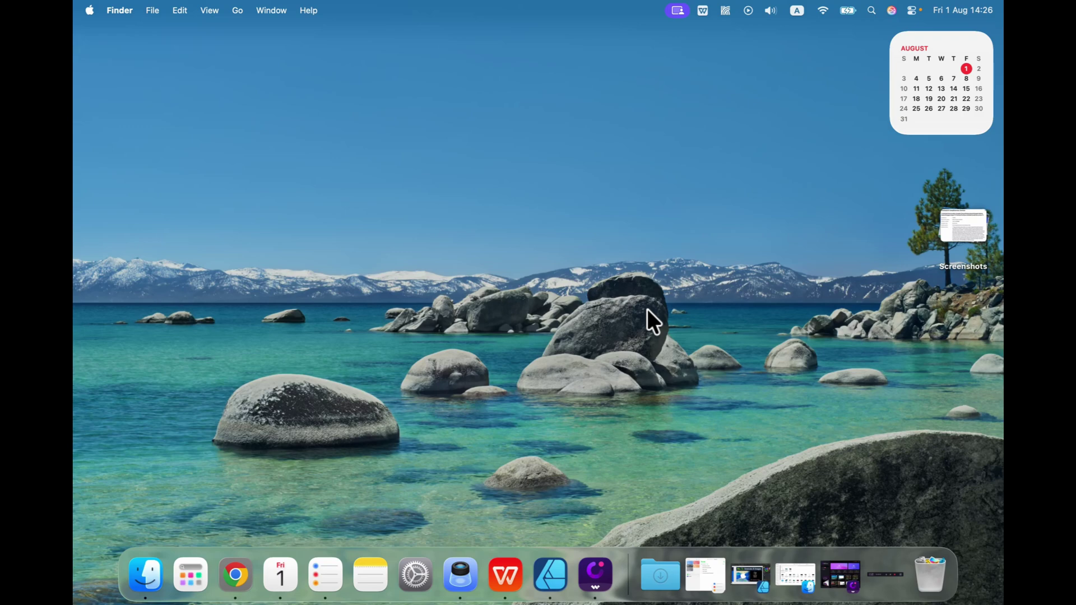
key(cmd+space)
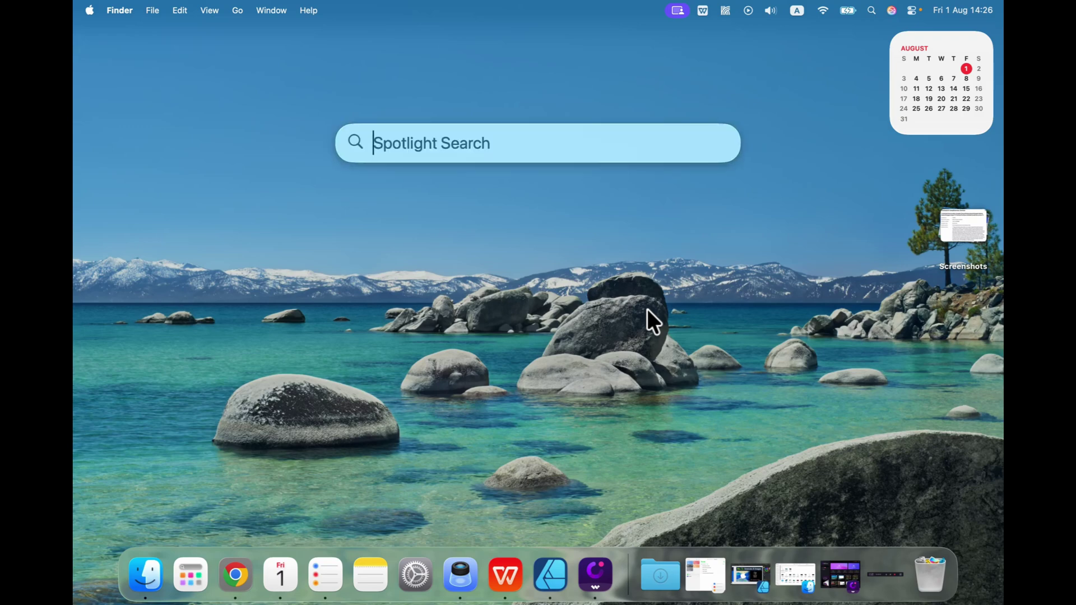